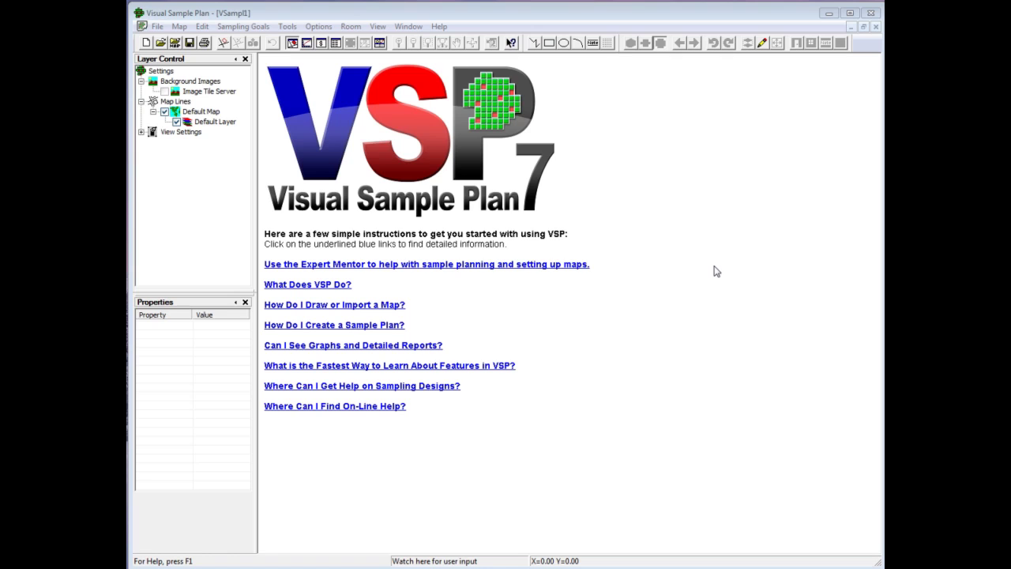
# - Load Millsite.dxf and set 'This map is' to 'Some Other Coordinate System (Choose)'
pyautogui.click(174, 43)
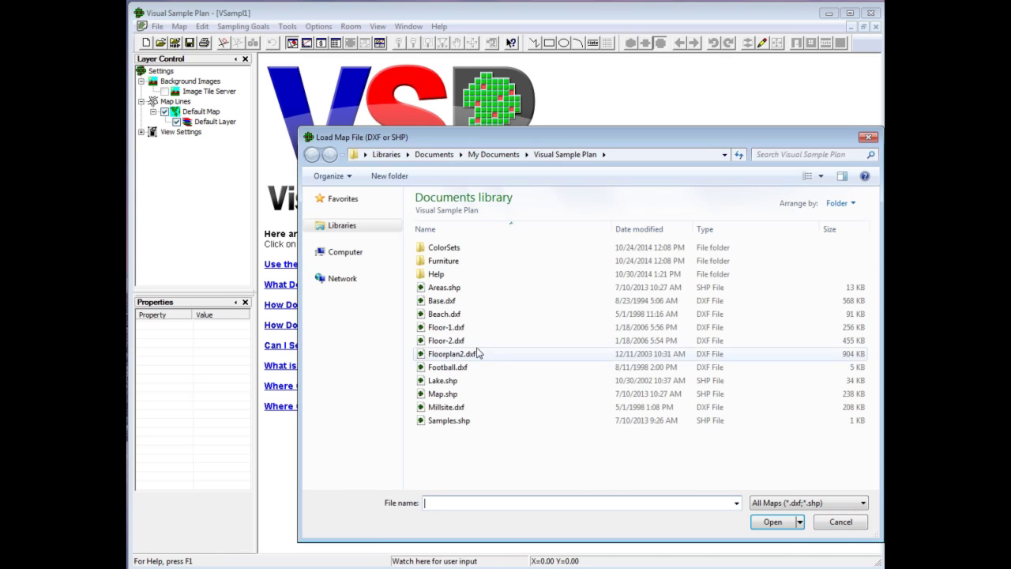
pyautogui.click(448, 407)
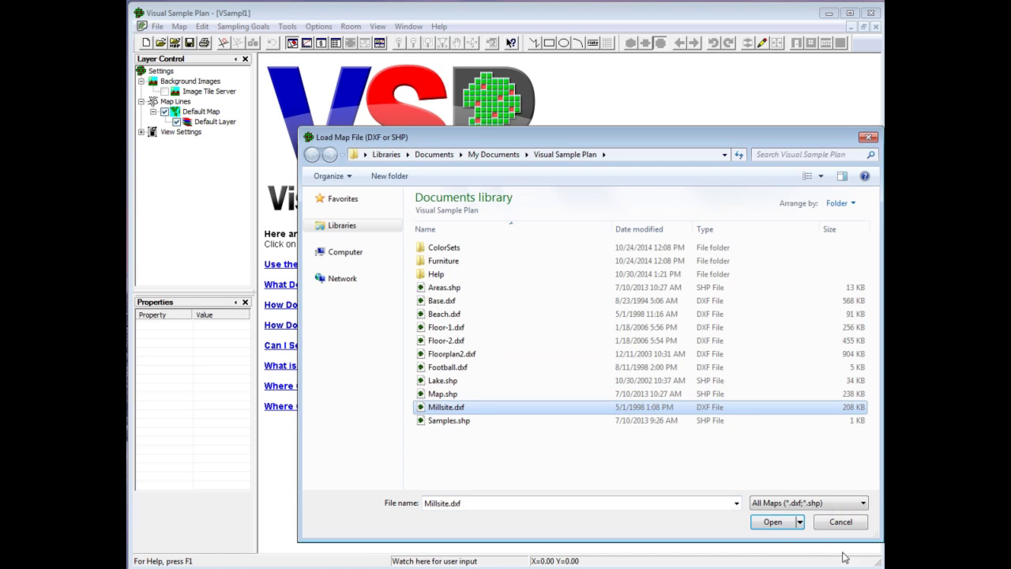
pyautogui.click(774, 522)
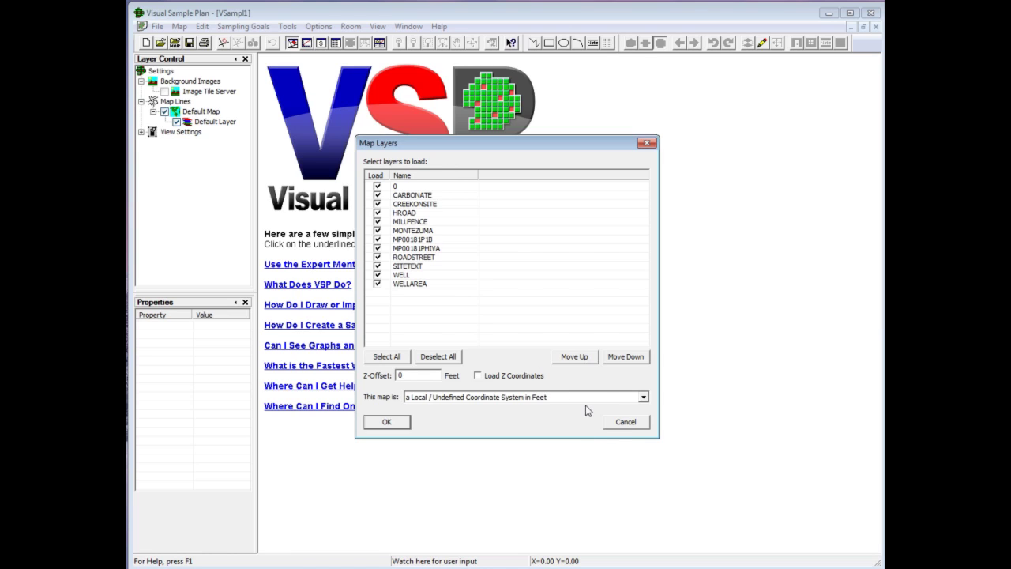
pyautogui.click(589, 398)
pyautogui.click(534, 436)
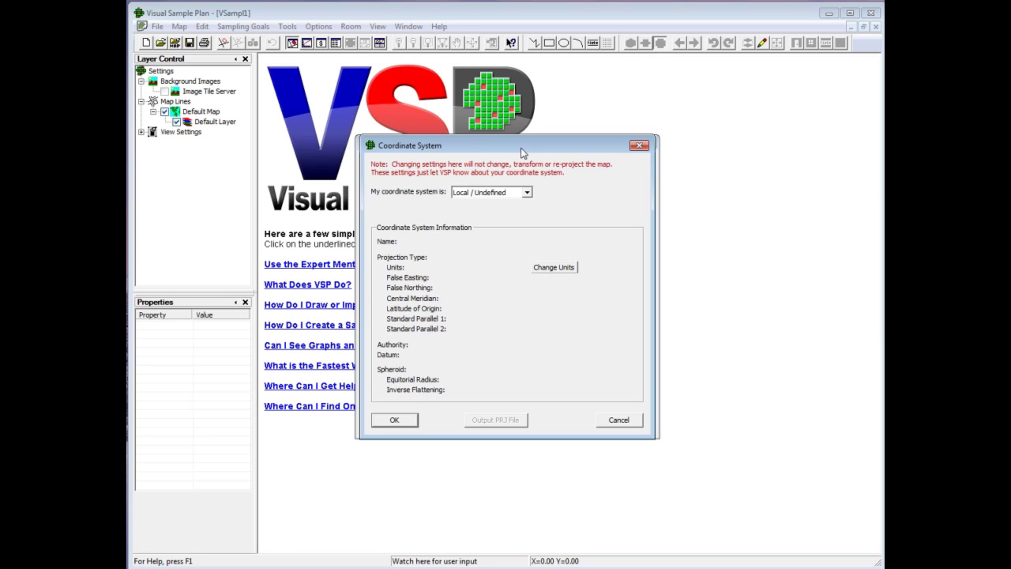
# - Set the coordinate system to State Plane (NAD83), Utah_South_FIPS_4303, in Feet US Survey
pyautogui.click(526, 193)
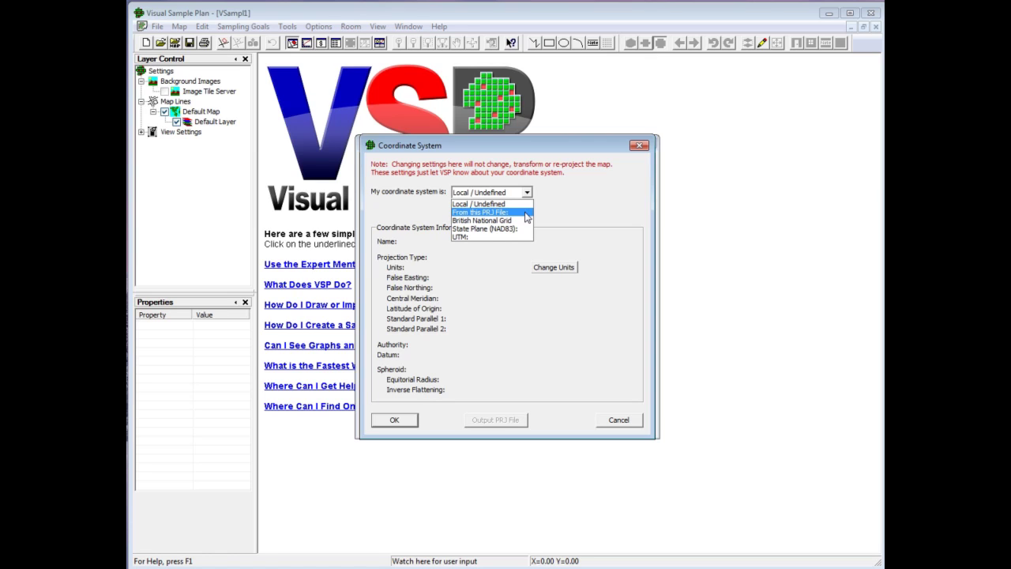
pyautogui.click(500, 228)
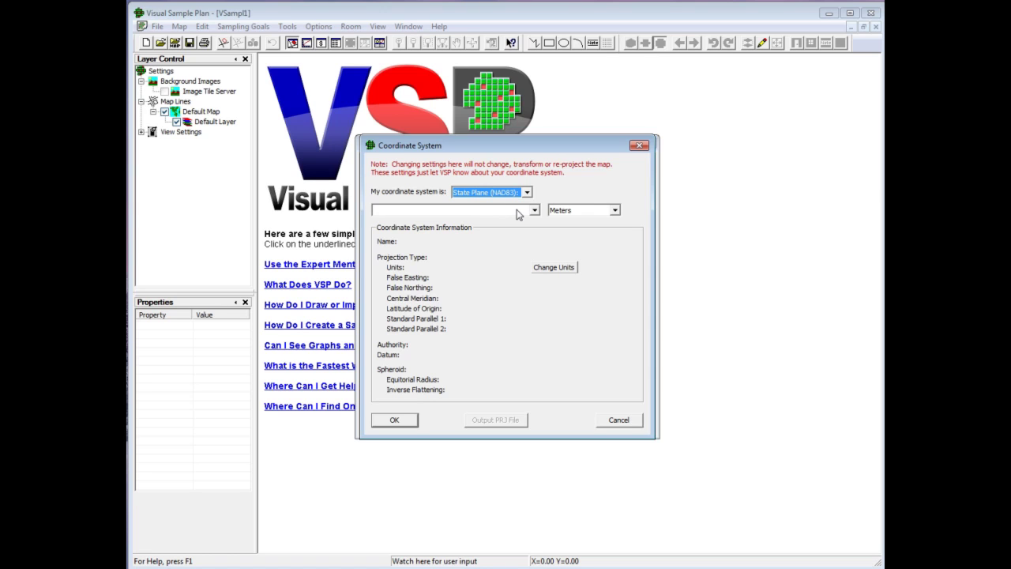
pyautogui.click(518, 214)
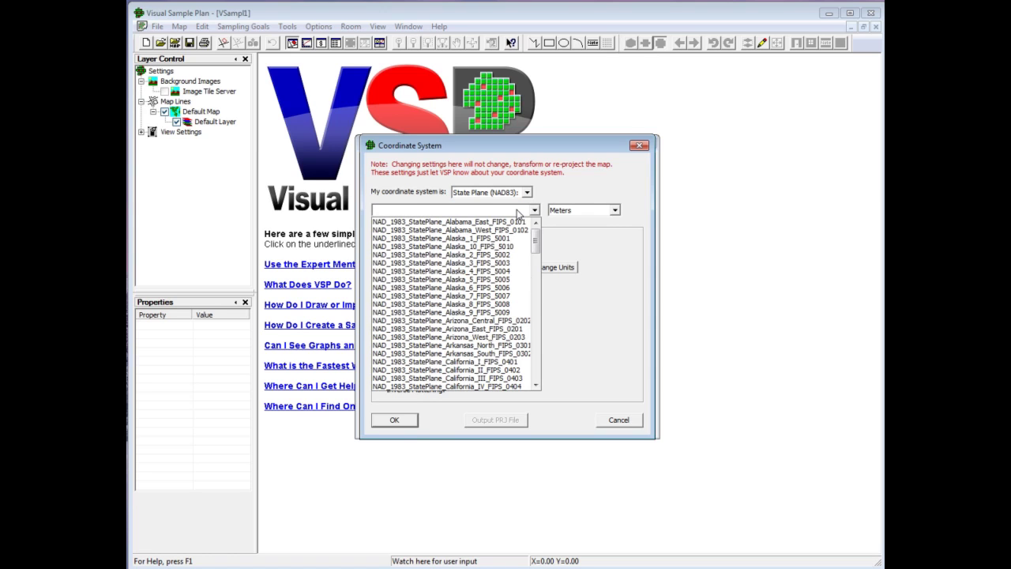
pyautogui.moveTo(535, 261); pyautogui.dragTo(548, 386)
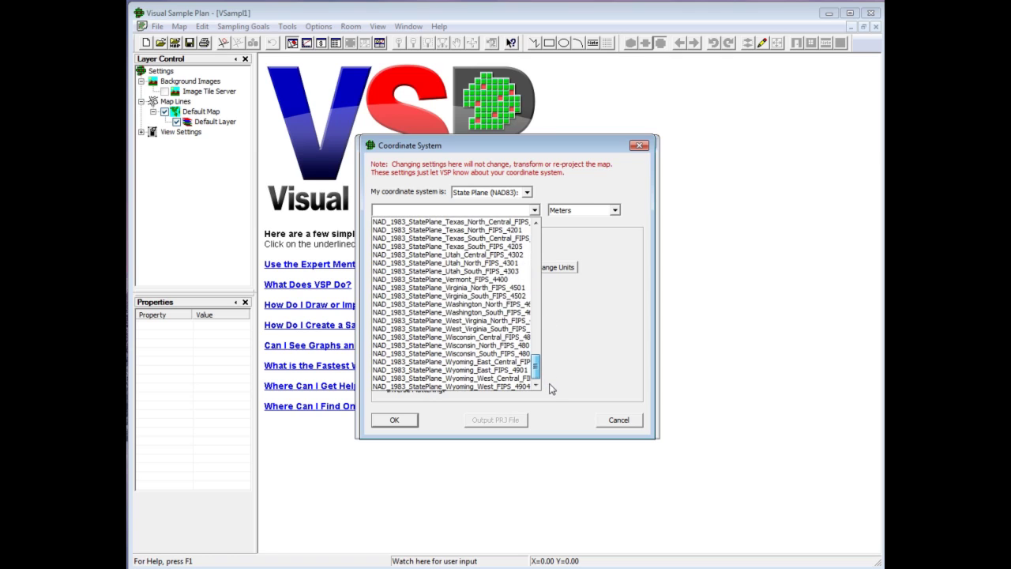
pyautogui.click(492, 271)
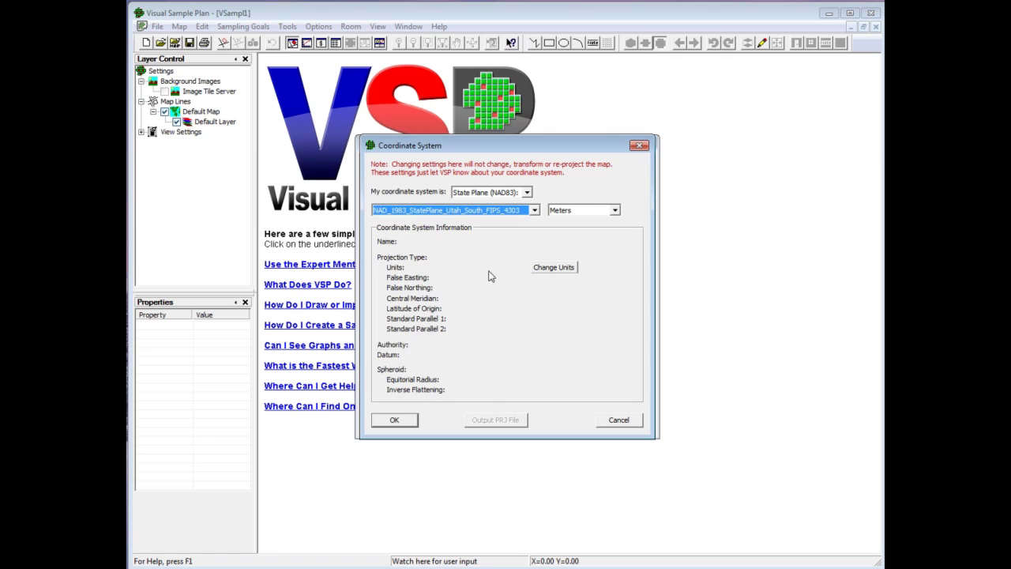
pyautogui.click(569, 211)
pyautogui.click(584, 239)
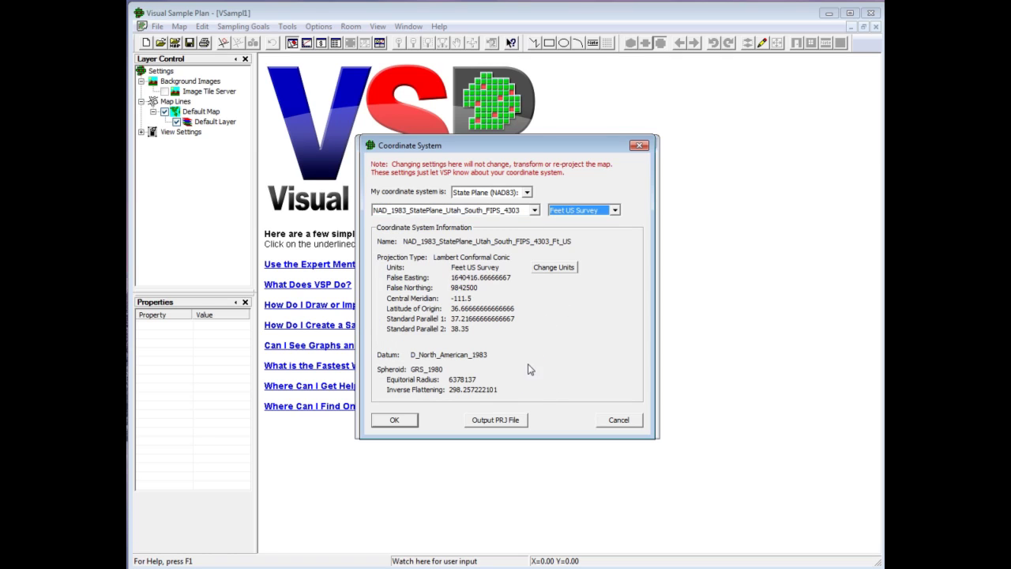
pyautogui.click(392, 419)
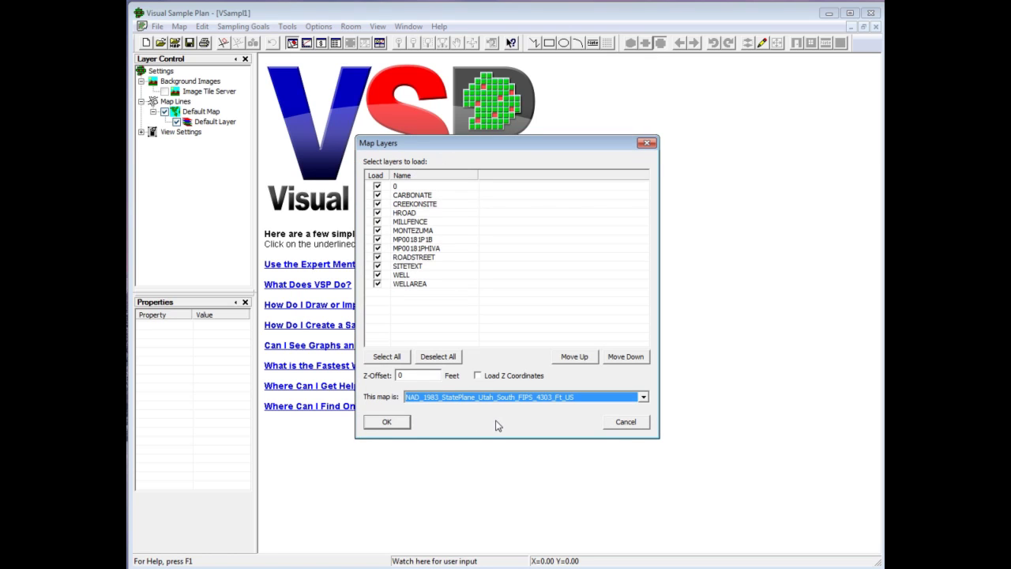
# - Accept loading all Millsite map layers and decline loading the map's text
pyautogui.click(387, 425)
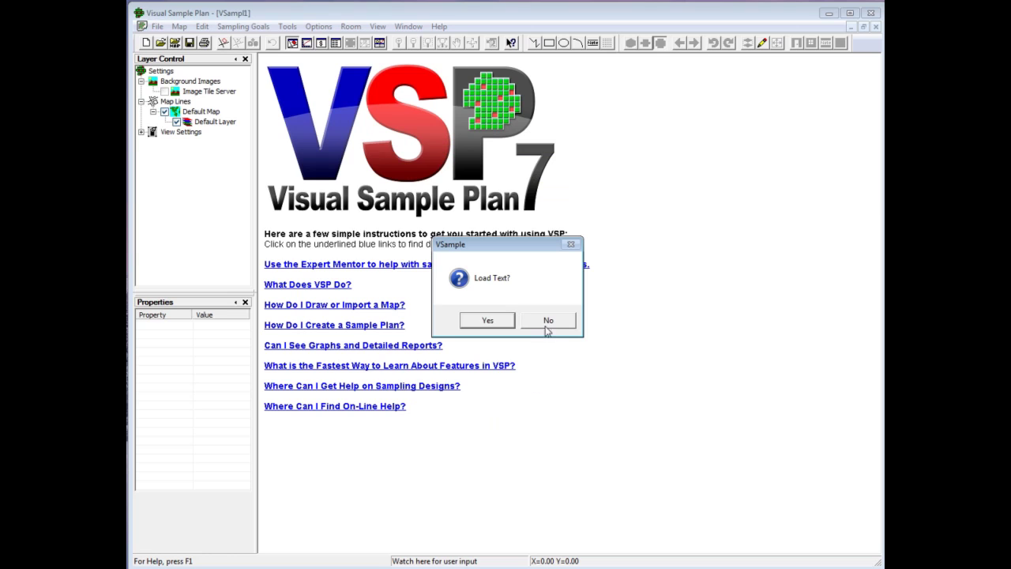
pyautogui.click(549, 321)
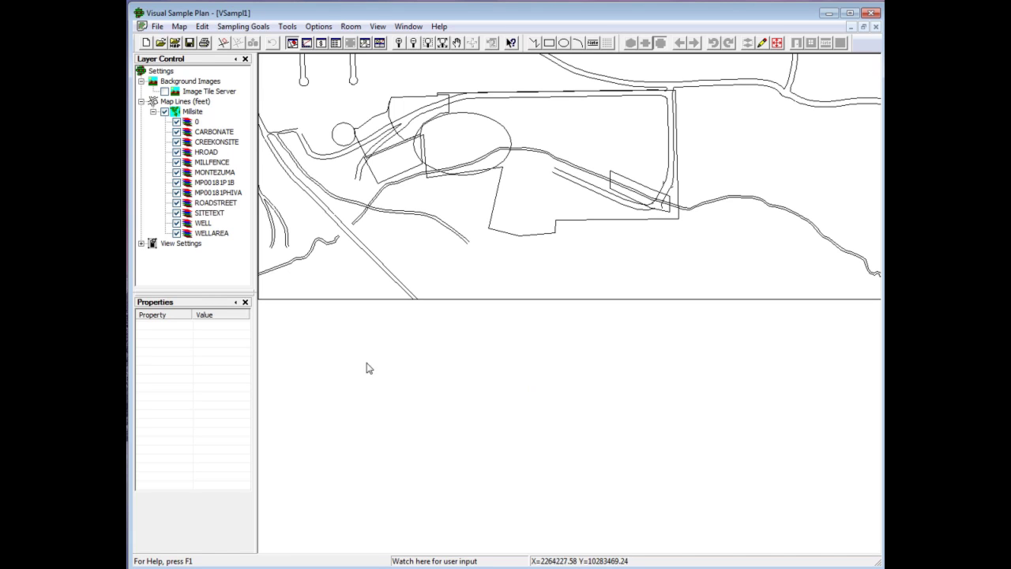
# - Turn on the Image Tile Server background layer under Background Images
pyautogui.click(168, 94)
pyautogui.click(165, 92)
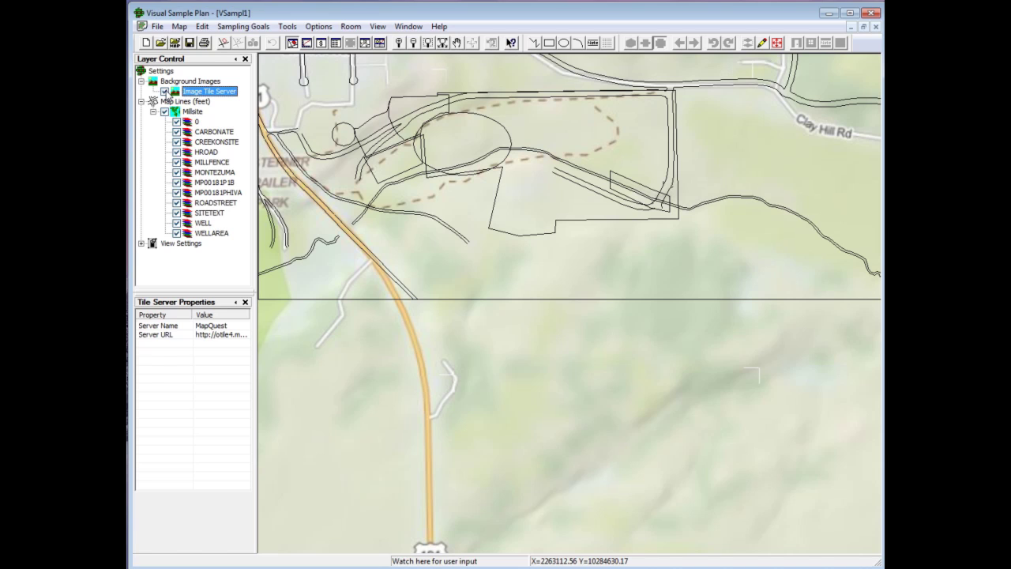
pyautogui.click(294, 171)
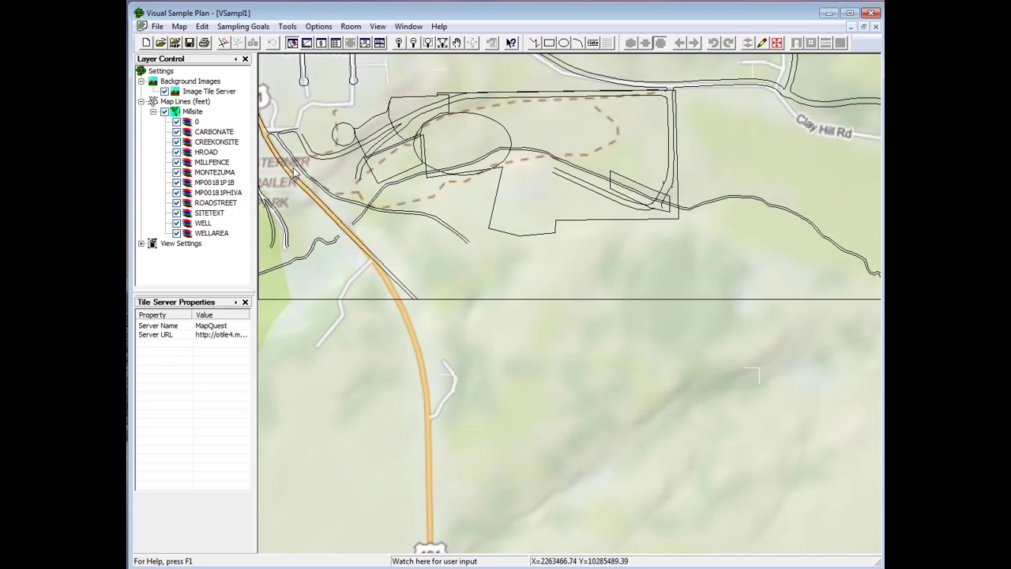
pyautogui.click(179, 26)
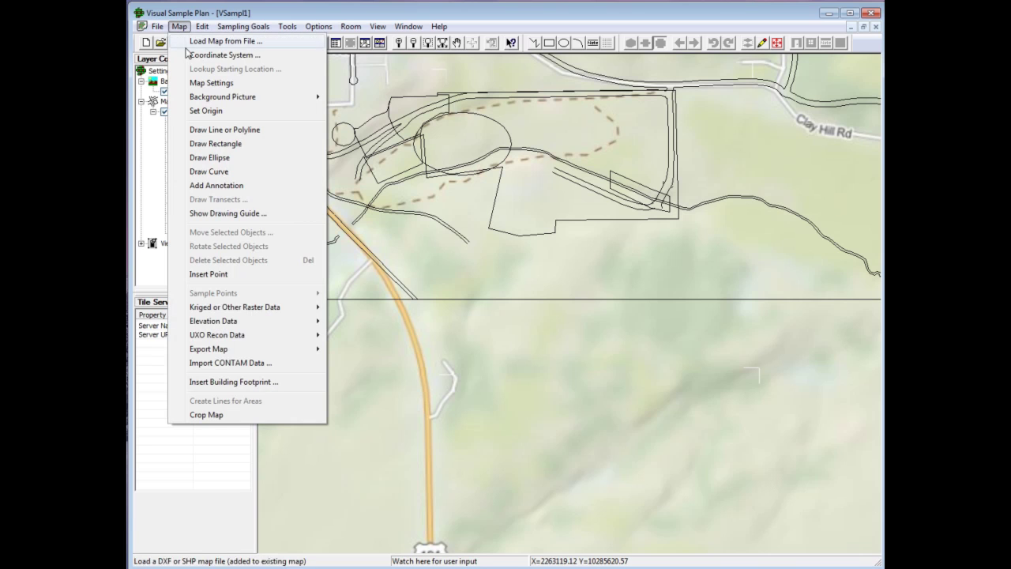
pyautogui.click(197, 57)
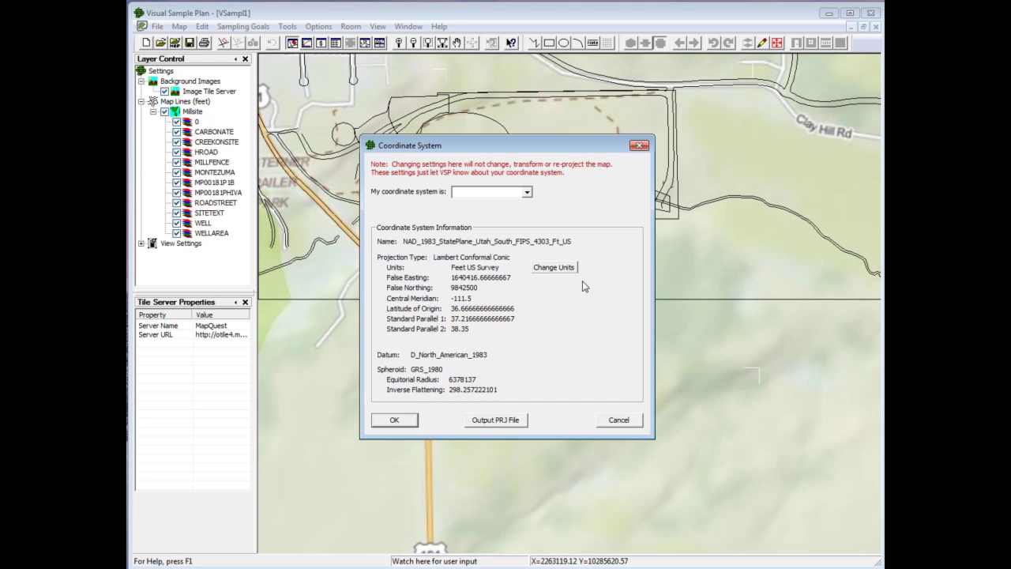
pyautogui.click(640, 145)
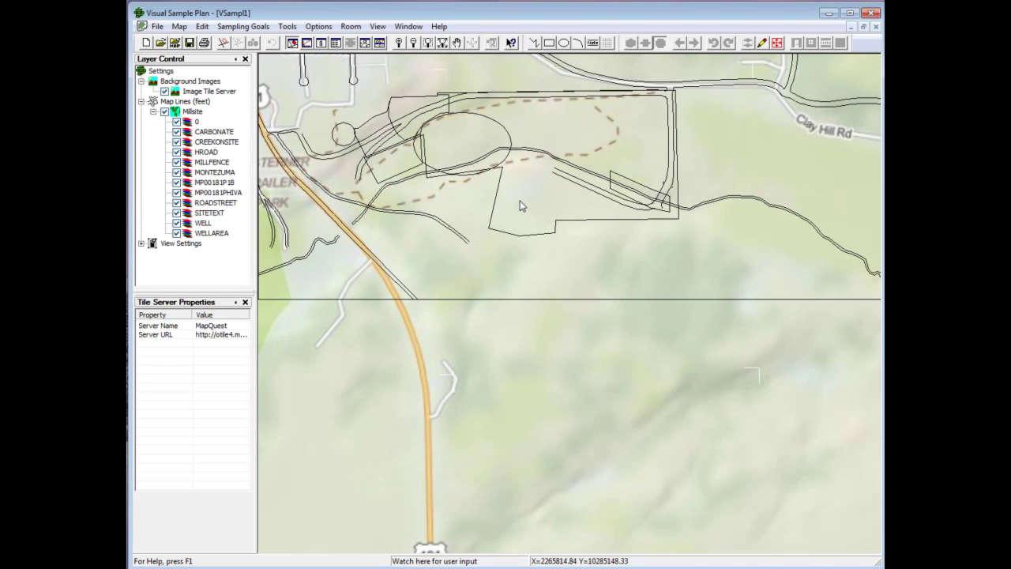
# - Load Lake.shp and accept its conversion from UTM Zone 16N to Utah South State Plane
pyautogui.click(170, 44)
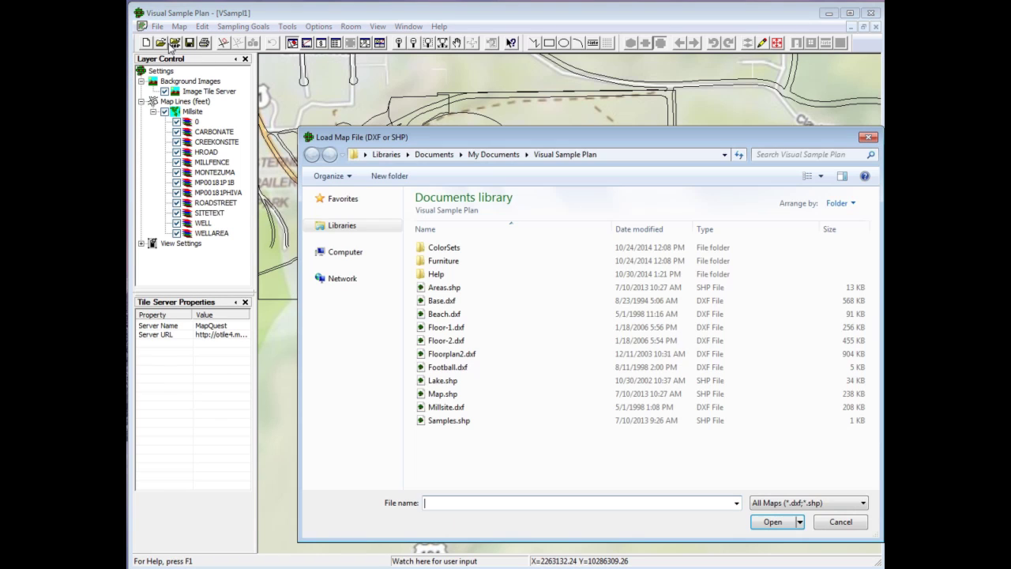
pyautogui.click(456, 382)
pyautogui.click(760, 522)
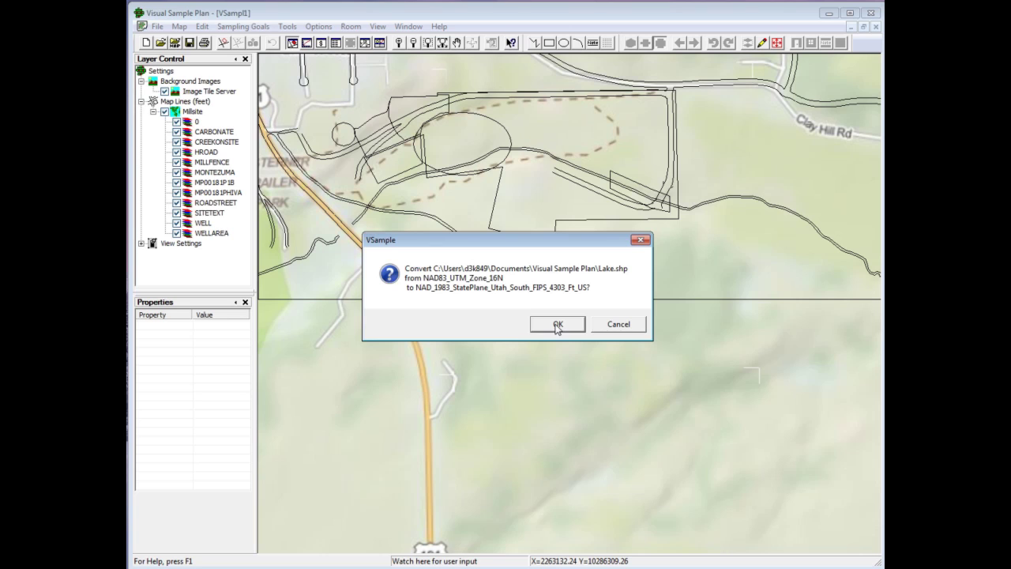
pyautogui.click(558, 325)
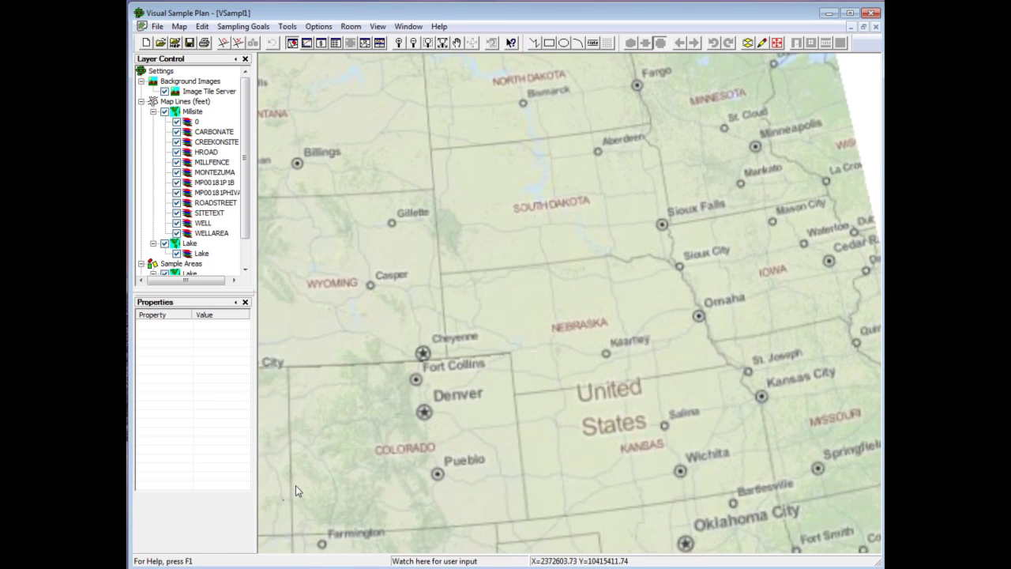
# - Zoom to extents, pan, and zoom in on the Lake polygon near Ishpeming, Michigan
pyautogui.click(430, 46)
pyautogui.click(281, 501)
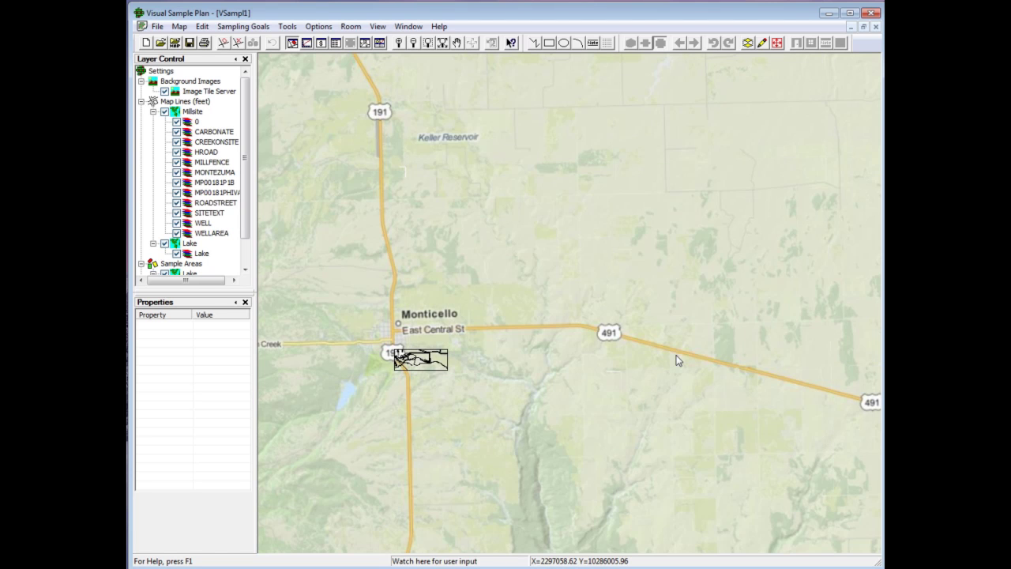
pyautogui.click(443, 43)
pyautogui.moveTo(836, 108); pyautogui.dragTo(695, 165)
pyautogui.click(427, 43)
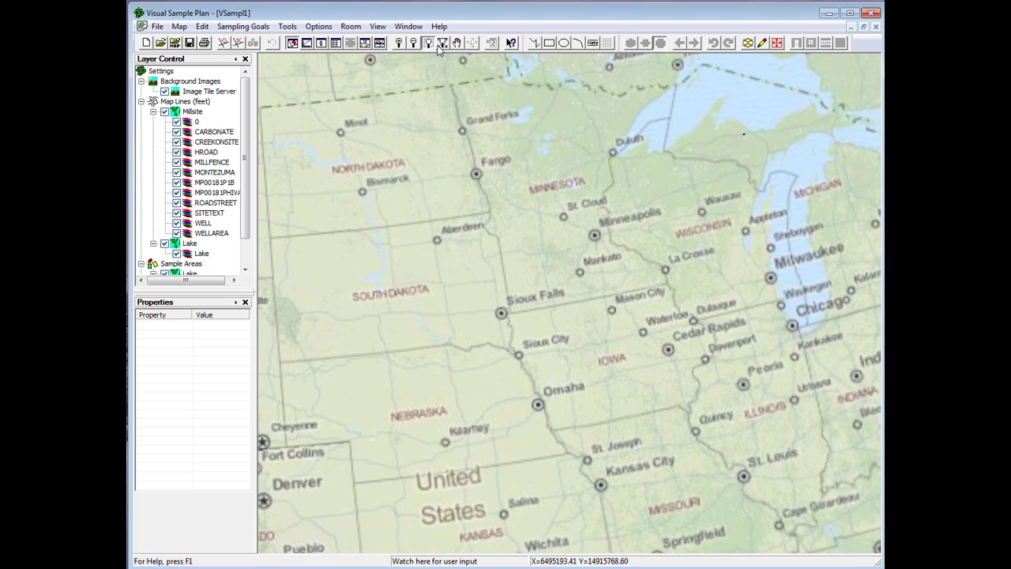
pyautogui.click(743, 131)
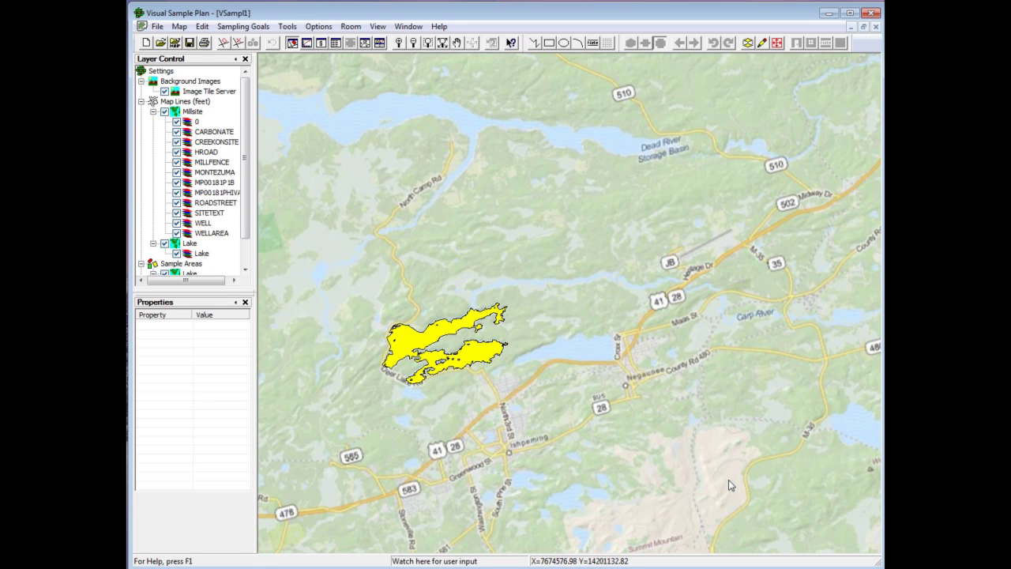